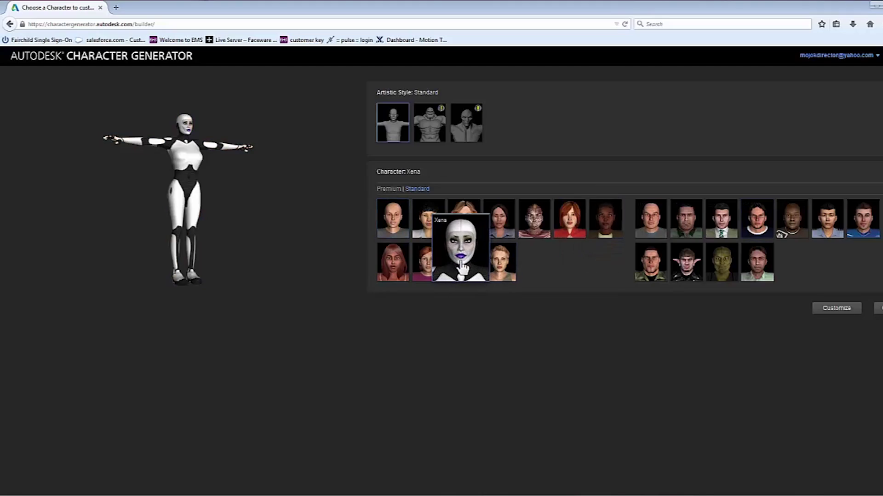
# Begin customizing the Xena robot character, then cancel and discard the unsaved edits.
pyautogui.click(838, 308)
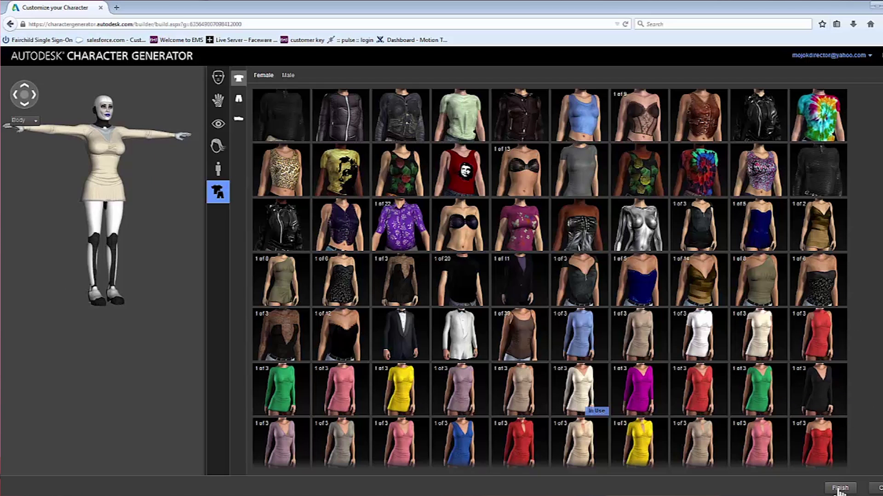
pyautogui.click(875, 487)
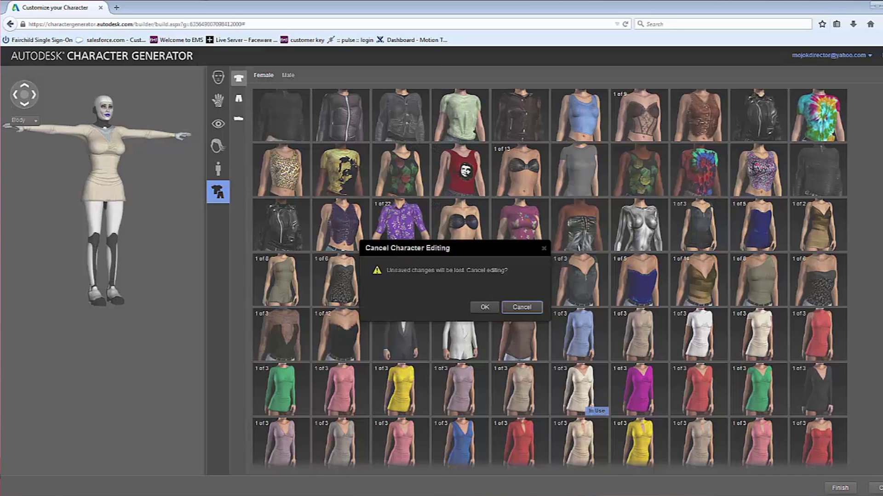
pyautogui.click(486, 308)
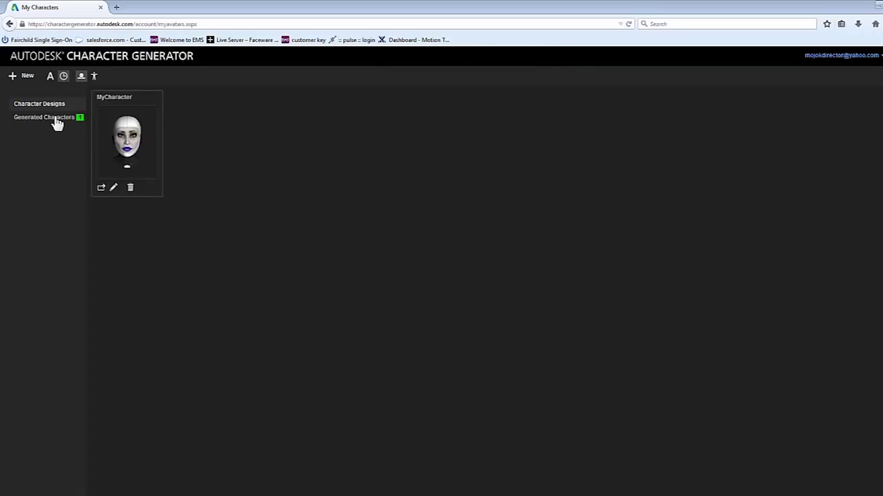
# Show the Generated Characters list with MyCharacter's FBX - Unity download options.
pyautogui.click(55, 117)
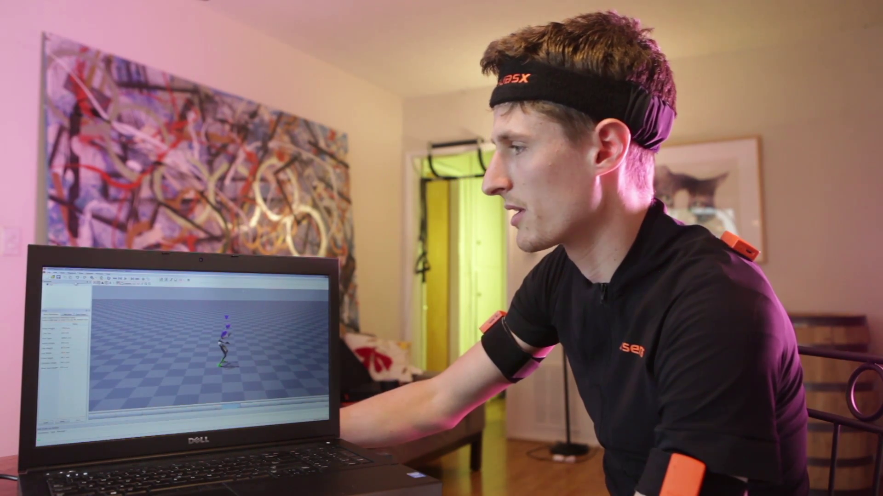
pyautogui.click(48, 273)
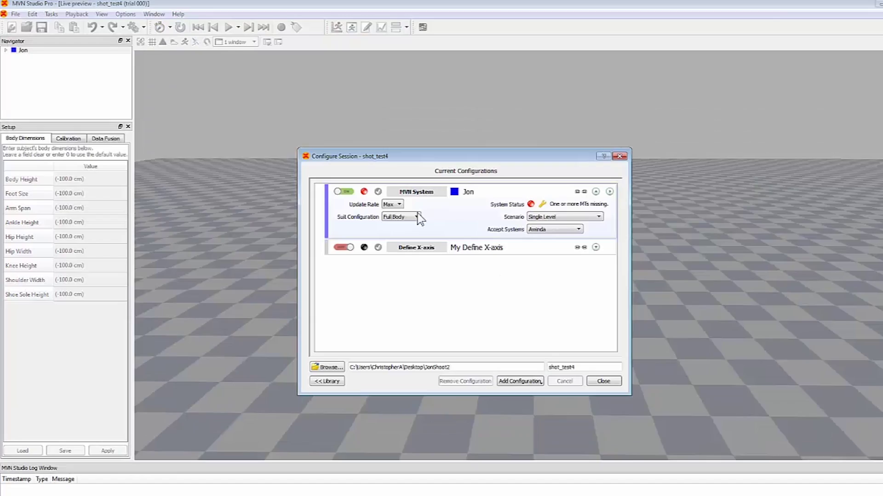
# Bring up the actor's Hardware Status panel listing every connected suit sensor.
pyautogui.click(609, 192)
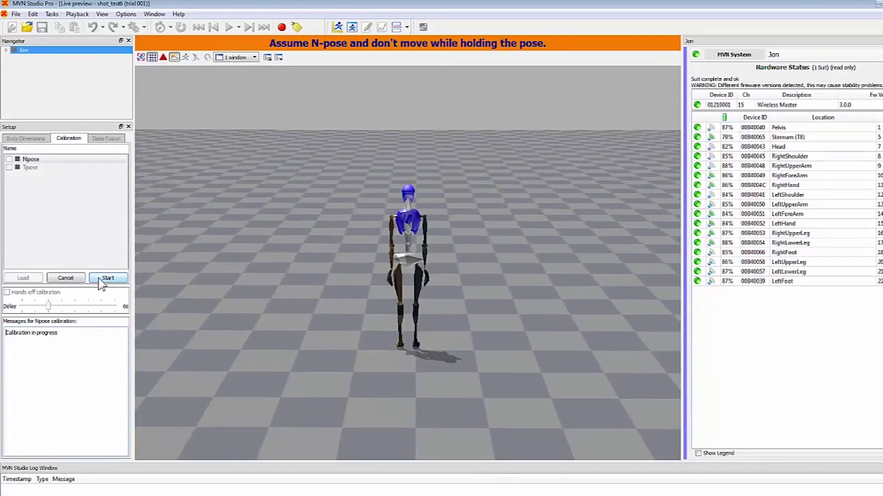
# Restart the N-pose calibration with Hands-off calibration enabled and begin the countdown.
pyautogui.click(66, 278)
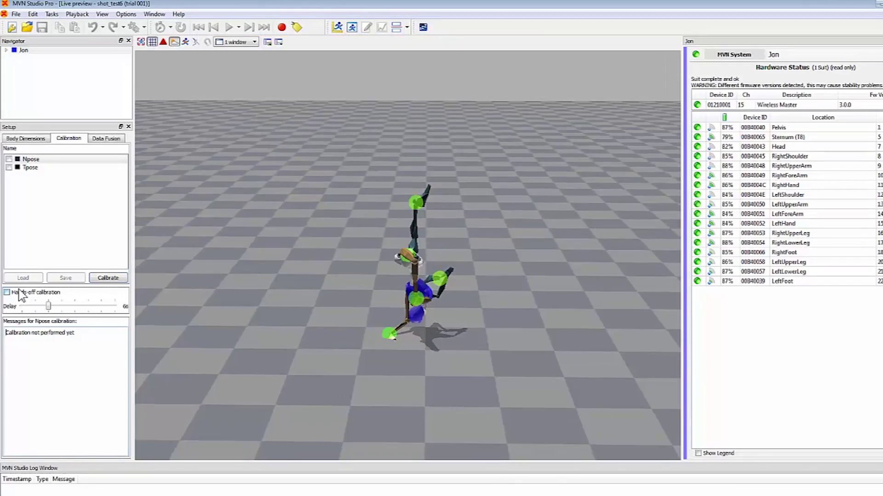
pyautogui.click(20, 294)
pyautogui.click(115, 278)
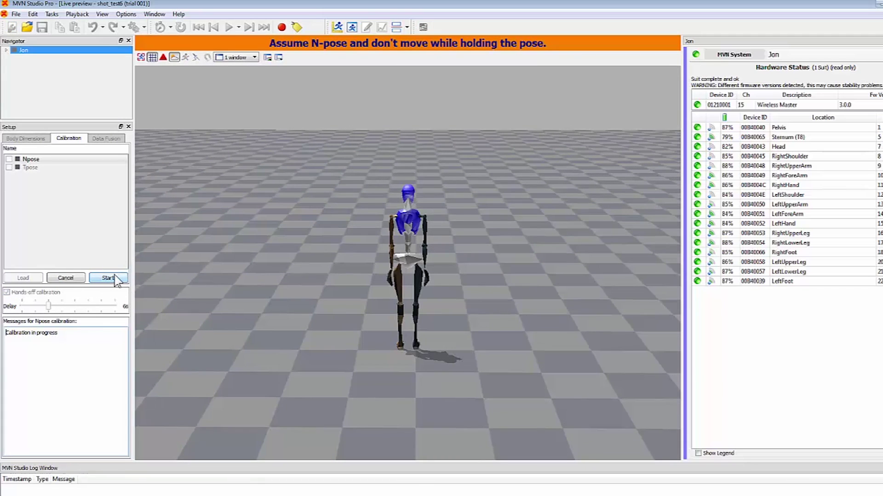
pyautogui.click(115, 279)
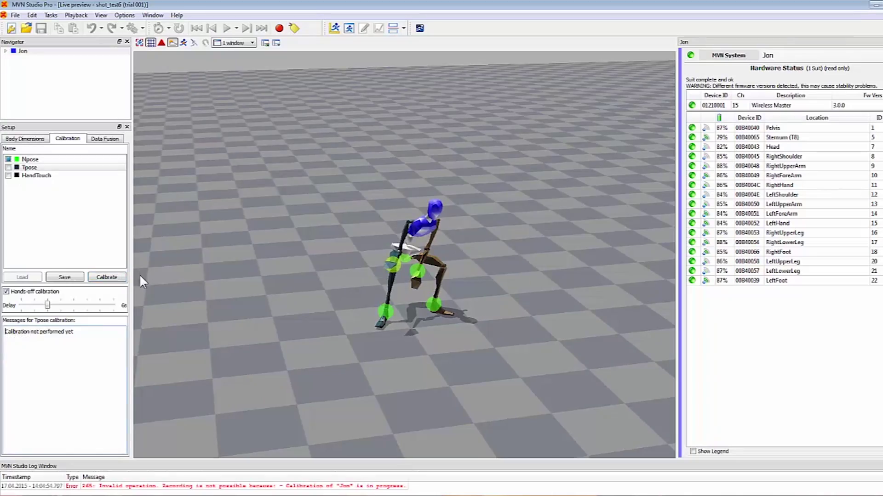
# Start recording a motion-capture take while the performer moves.
pyautogui.click(279, 28)
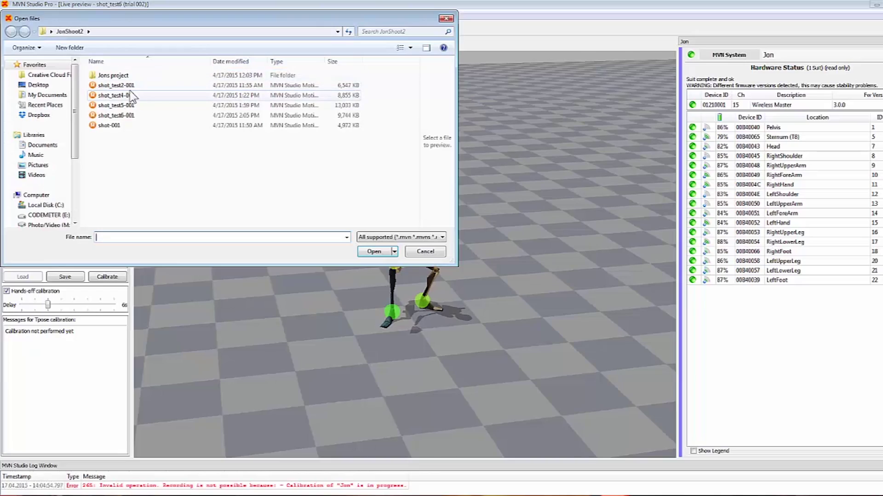
# Open the shot_test6-001 recording and cascade the open windows.
pyautogui.click(140, 115)
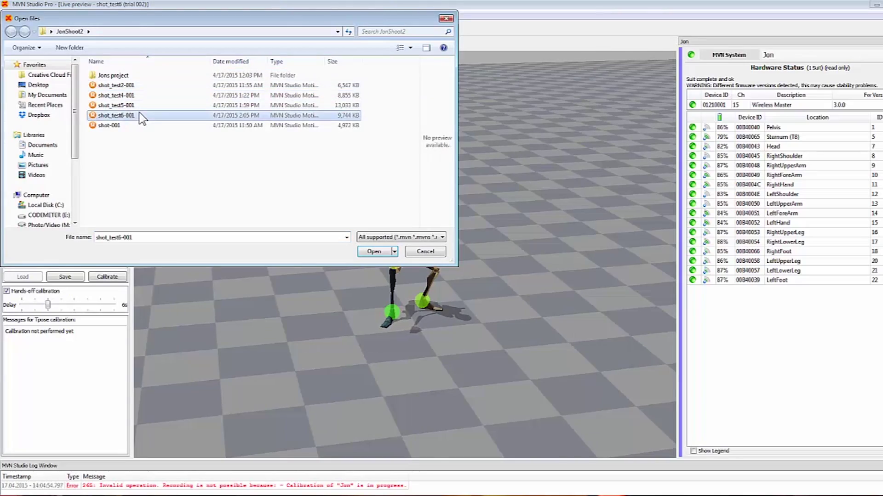
pyautogui.click(374, 251)
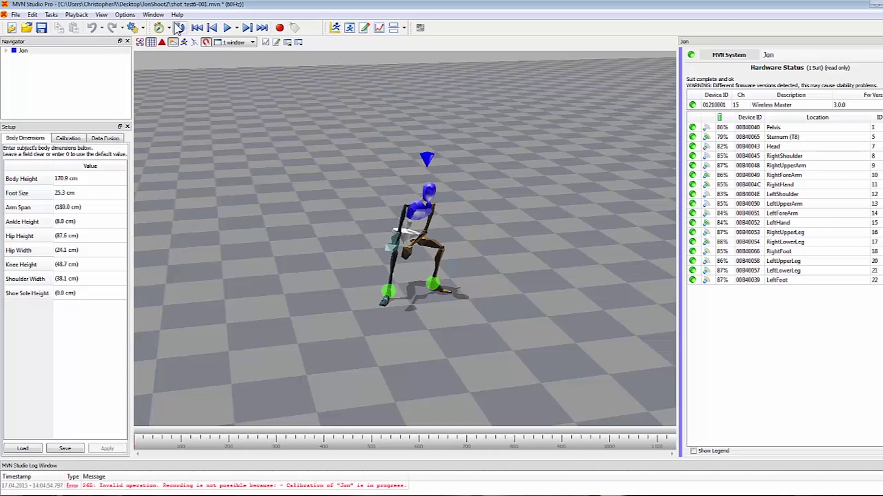
pyautogui.click(153, 15)
pyautogui.click(166, 26)
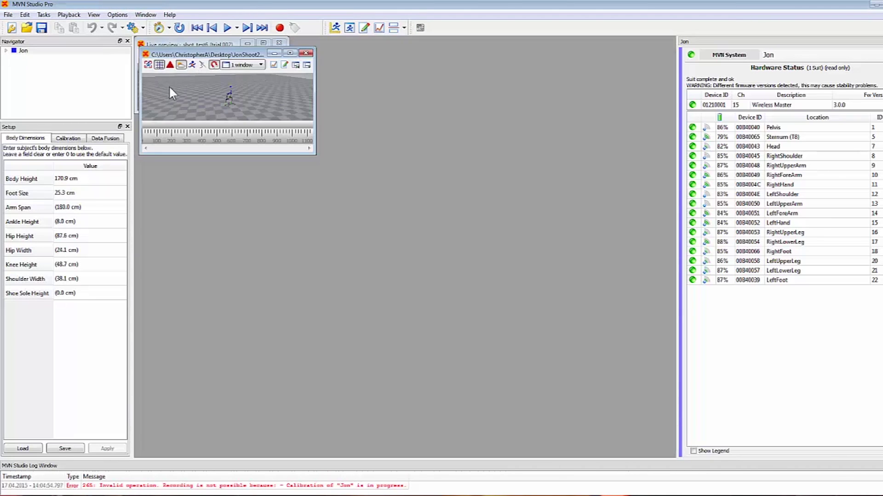
# Close the Live preview, maximize the recording window and select a frame range on its timeline.
pyautogui.moveTo(176, 57); pyautogui.dragTo(209, 136)
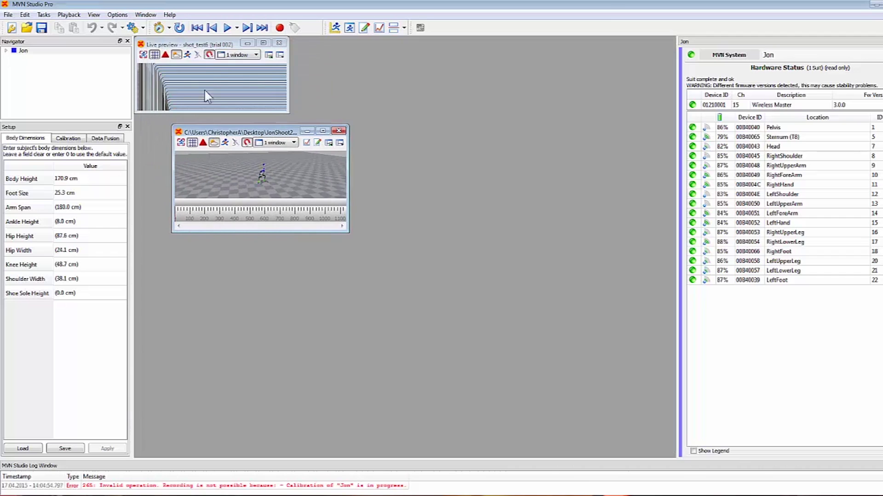
pyautogui.click(279, 43)
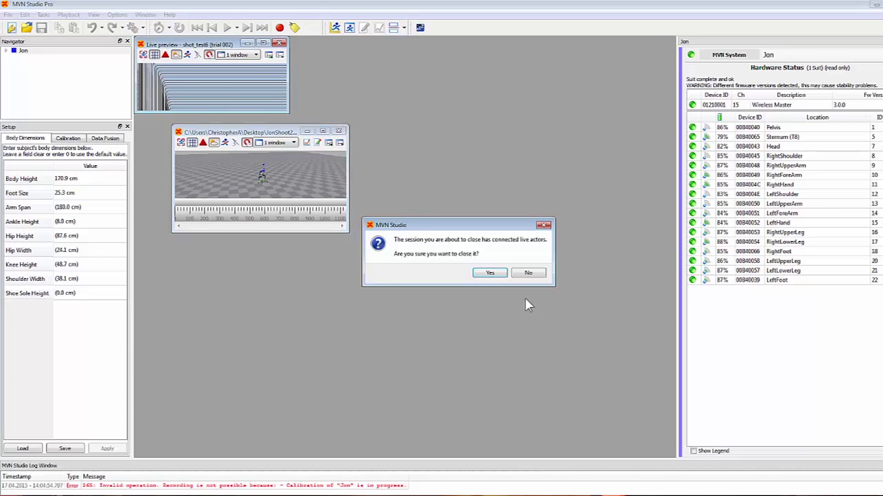
pyautogui.click(489, 273)
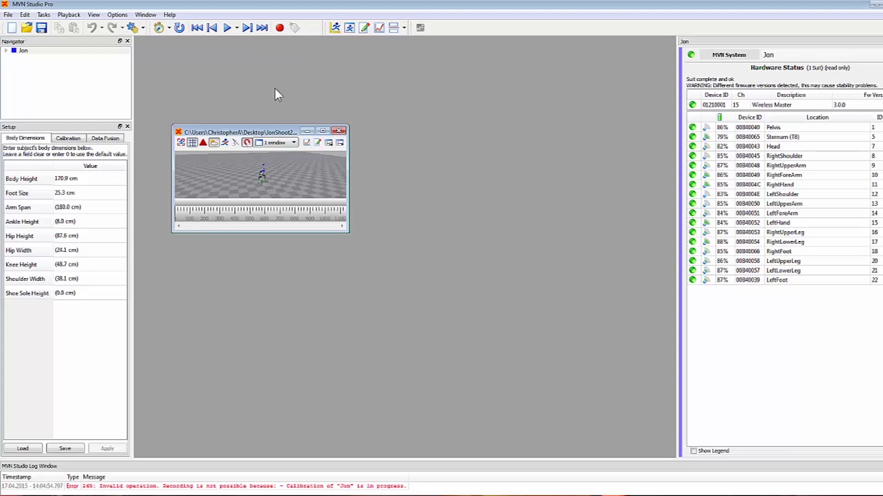
pyautogui.doubleClick(268, 131)
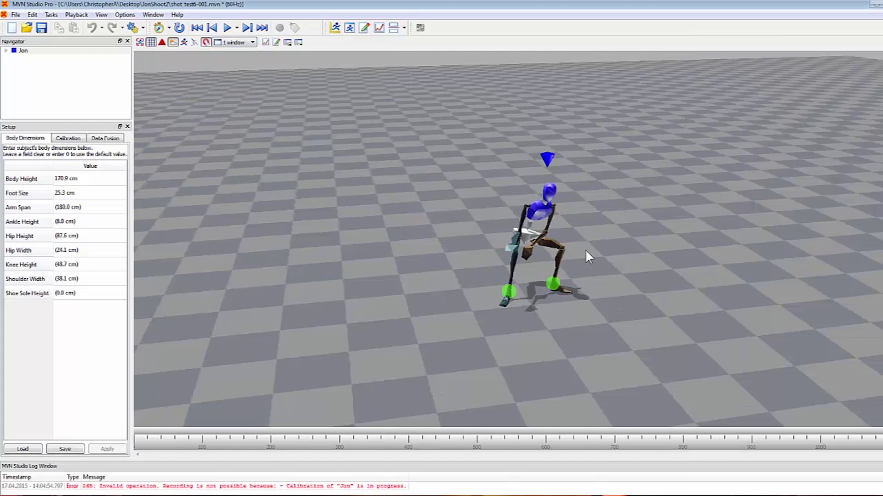
pyautogui.moveTo(402, 439); pyautogui.dragTo(672, 446)
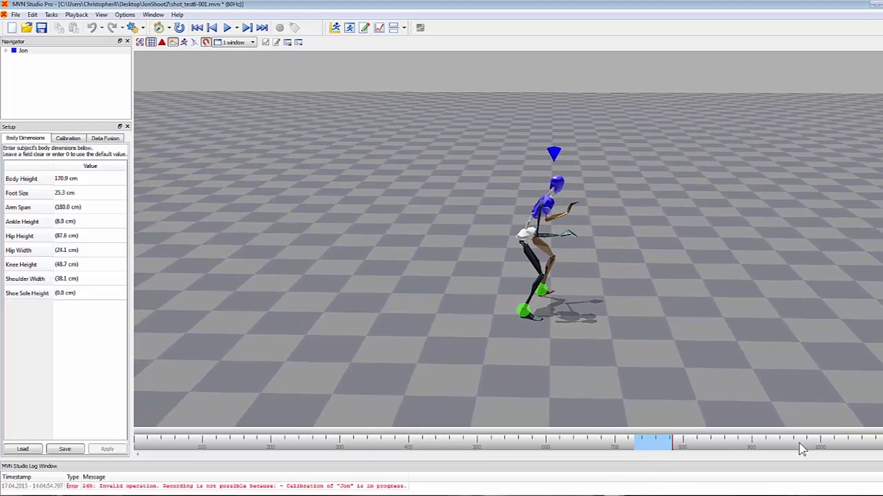
# Check the FBX exporter preferences, keeping frame skip at 0.
pyautogui.click(124, 15)
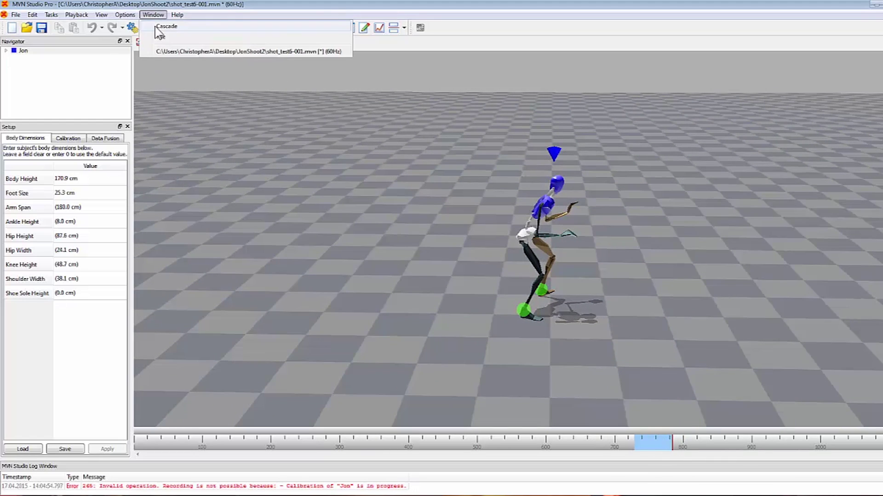
pyautogui.click(129, 27)
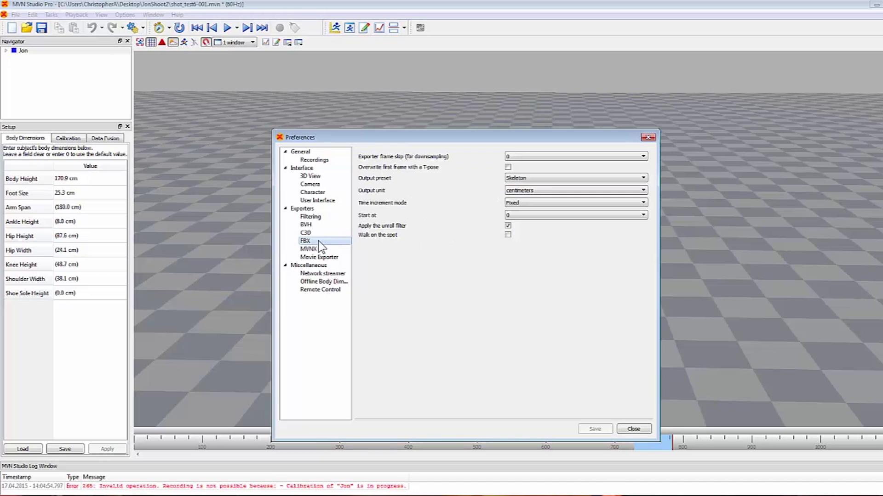
pyautogui.click(525, 160)
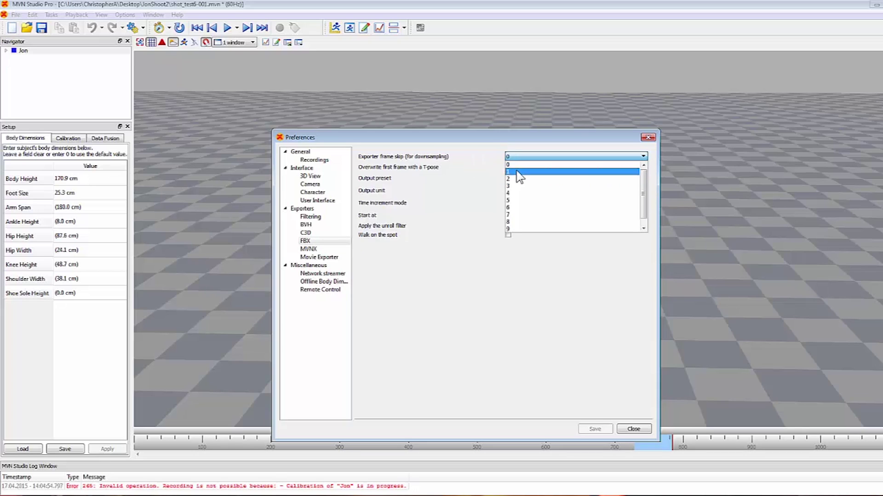
pyautogui.click(481, 163)
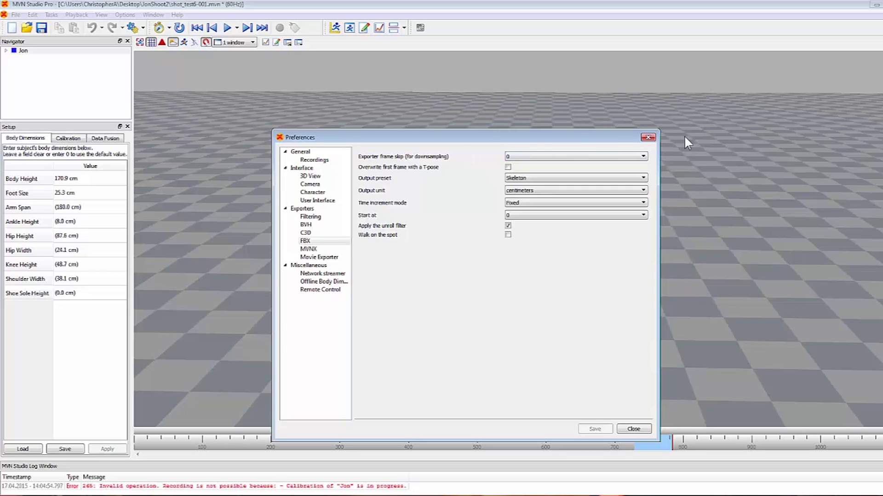
pyautogui.click(647, 138)
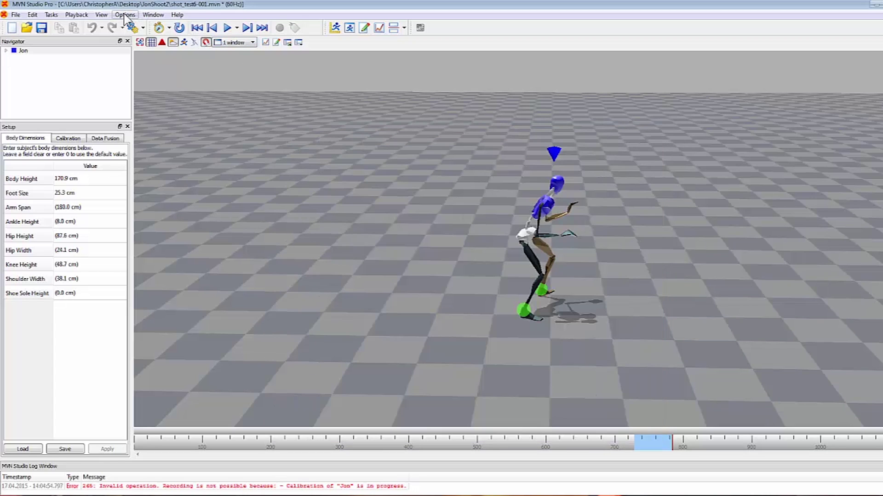
# Export the shot_test6-001 recording to an FBX file.
pyautogui.click(16, 15)
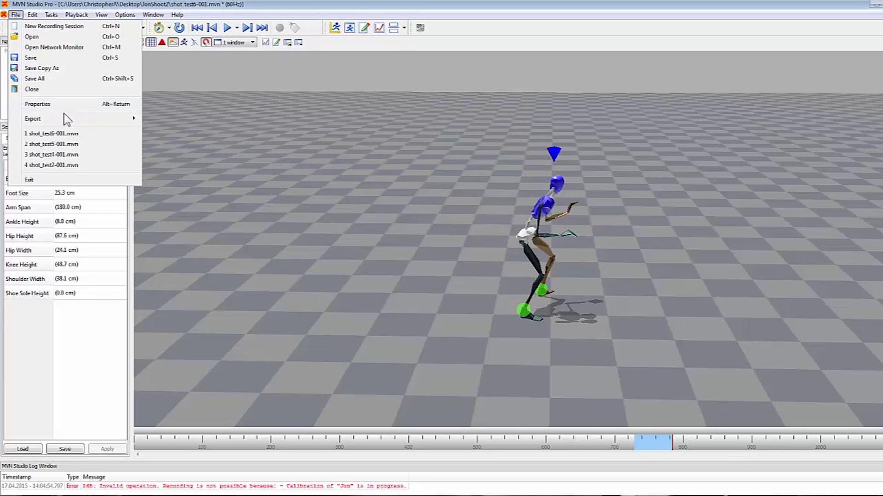
pyautogui.moveTo(133, 119)
pyautogui.click(168, 120)
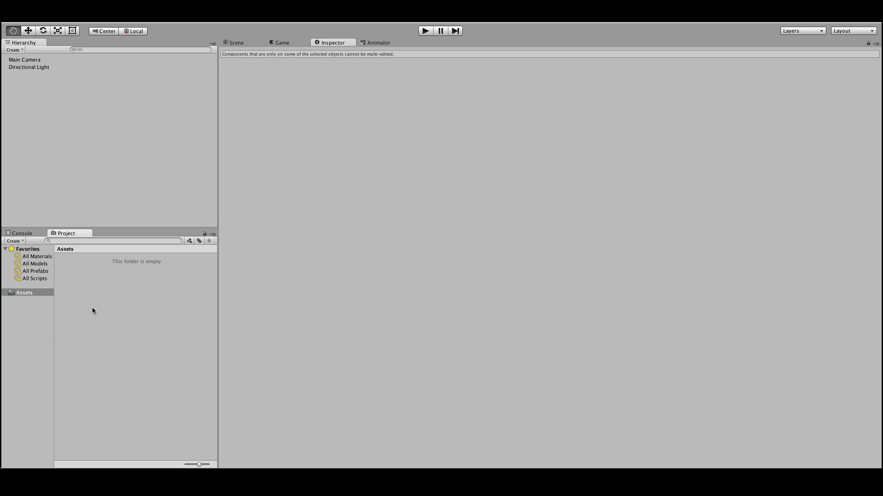
# Import MyCharacter and the shot_test6-001 FBX into Assets, then expand its animation clip.
pyautogui.moveTo(329, 318); pyautogui.dragTo(130, 370)
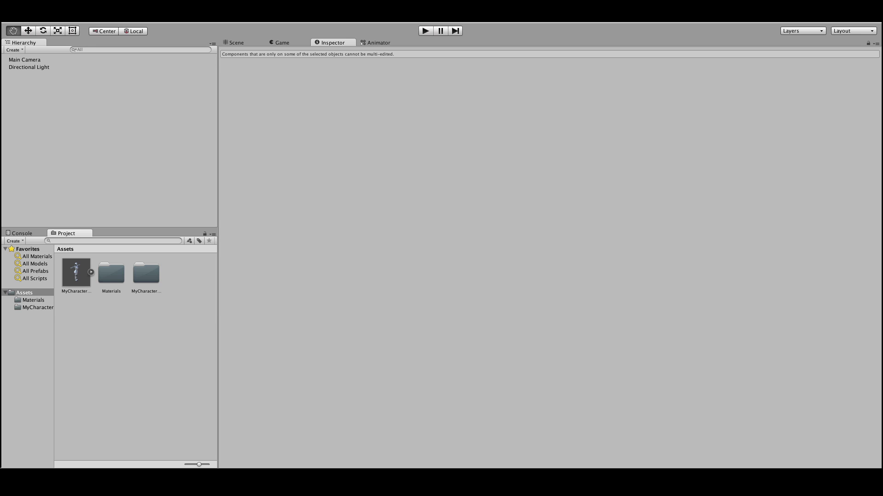
pyautogui.moveTo(402, 299); pyautogui.dragTo(125, 368)
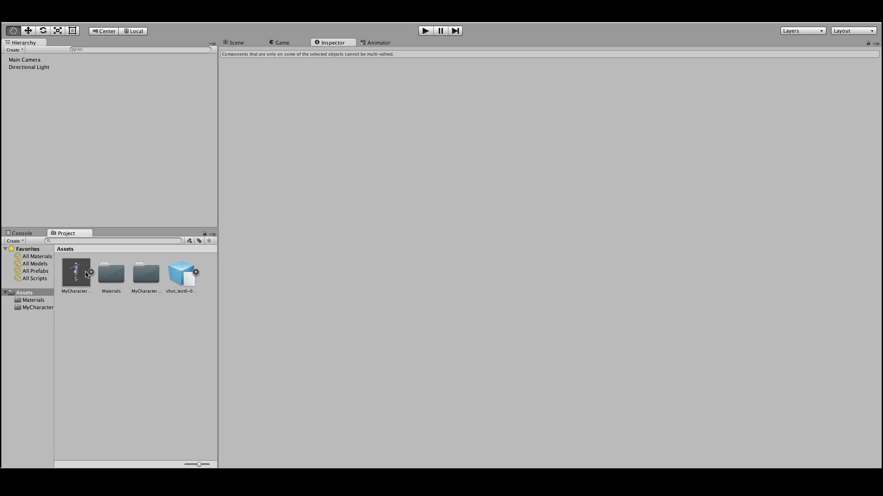
pyautogui.click(196, 274)
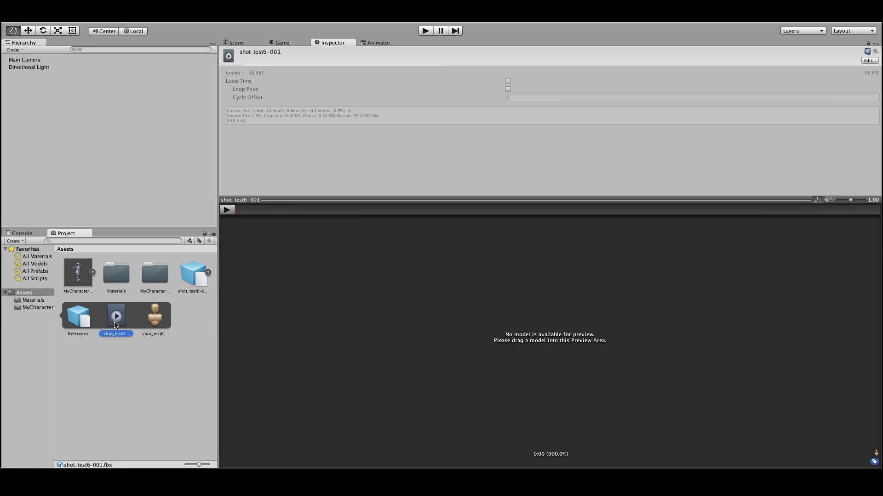
# Set the shot_test6-001 mocap file's rig Animation Type to Humanoid.
pyautogui.click(869, 61)
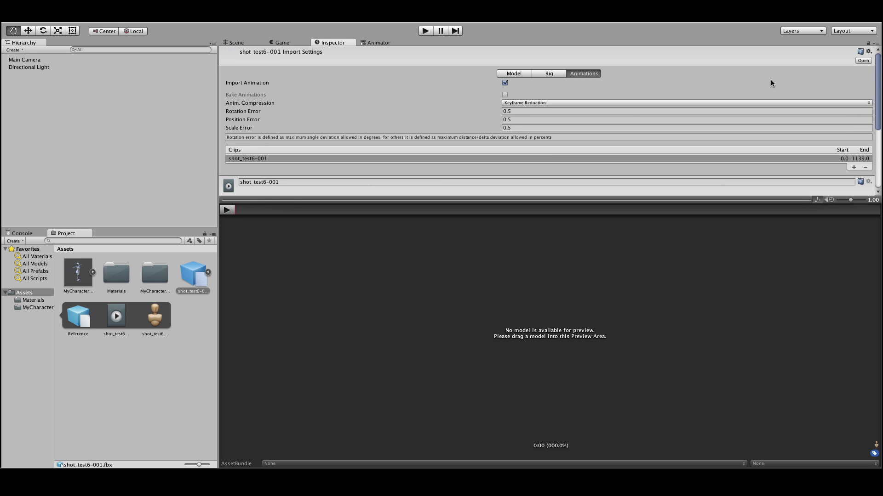
pyautogui.click(547, 74)
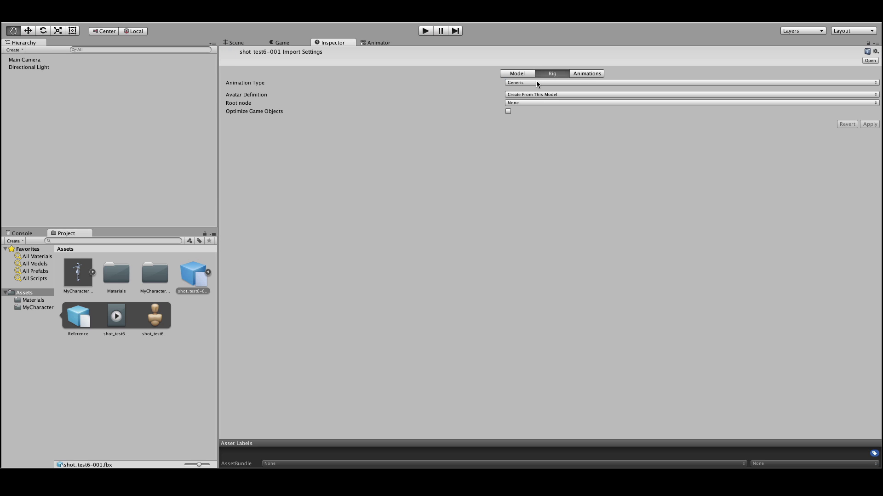
pyautogui.click(536, 83)
pyautogui.click(534, 92)
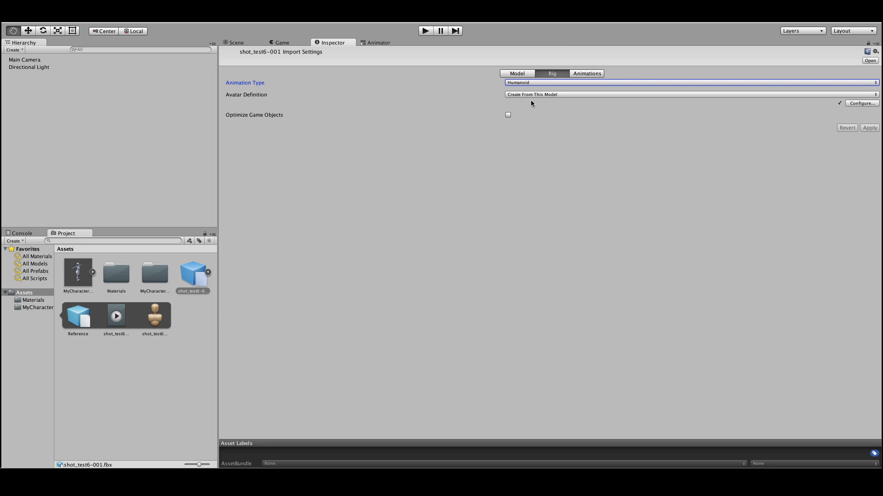
# Make MyCharacter_Unity's rig Humanoid, apply it, and reselect the shot_test6-001 clip.
pyautogui.click(77, 276)
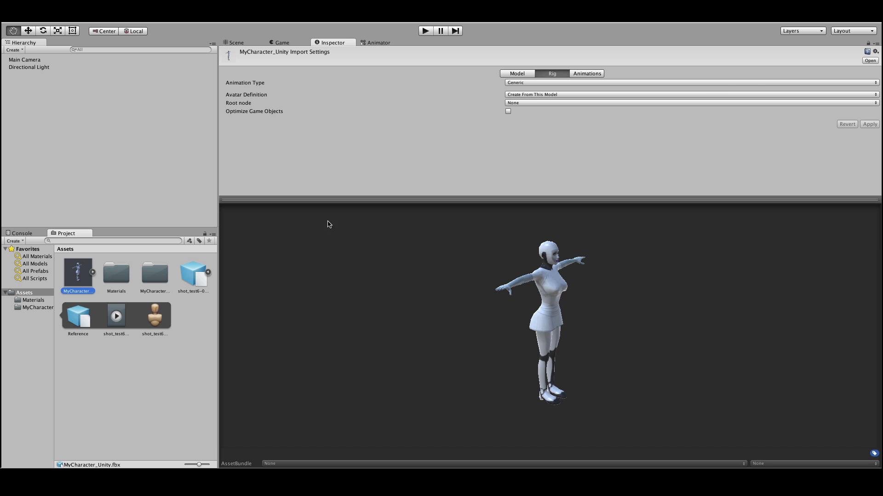
pyautogui.click(552, 83)
pyautogui.click(551, 88)
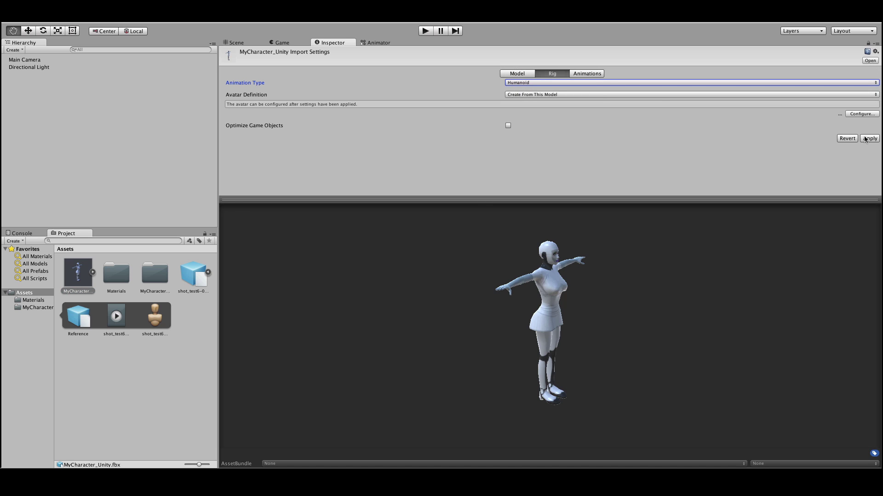
pyautogui.click(865, 139)
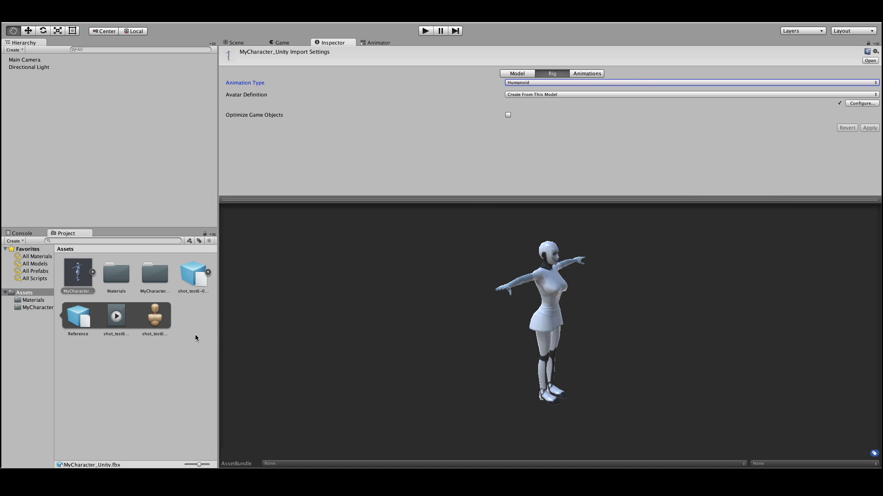
pyautogui.click(116, 322)
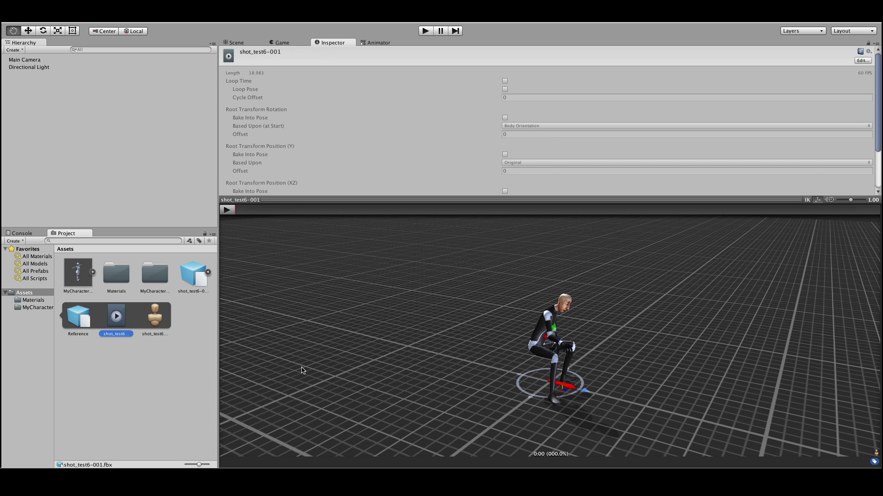
pyautogui.click(225, 210)
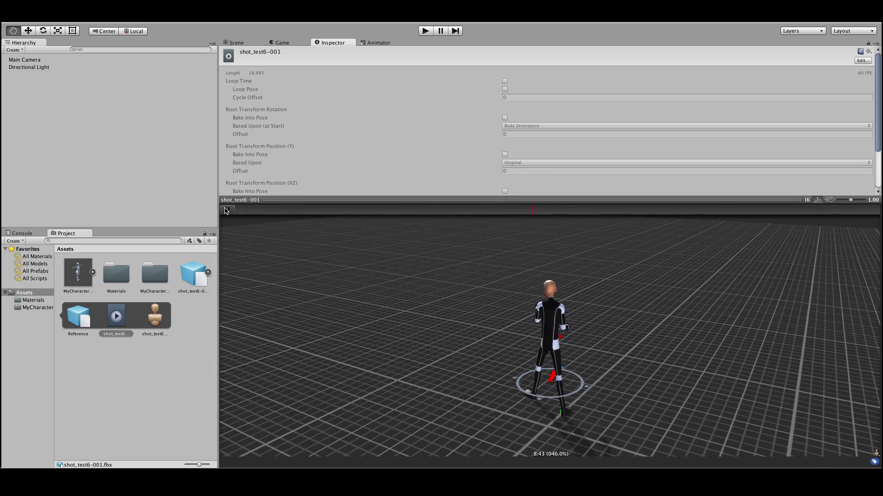
pyautogui.click(226, 211)
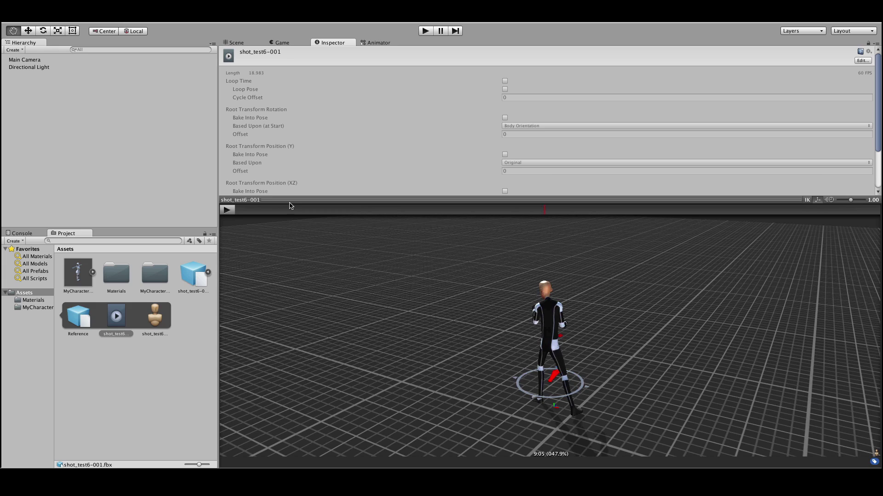
pyautogui.click(227, 210)
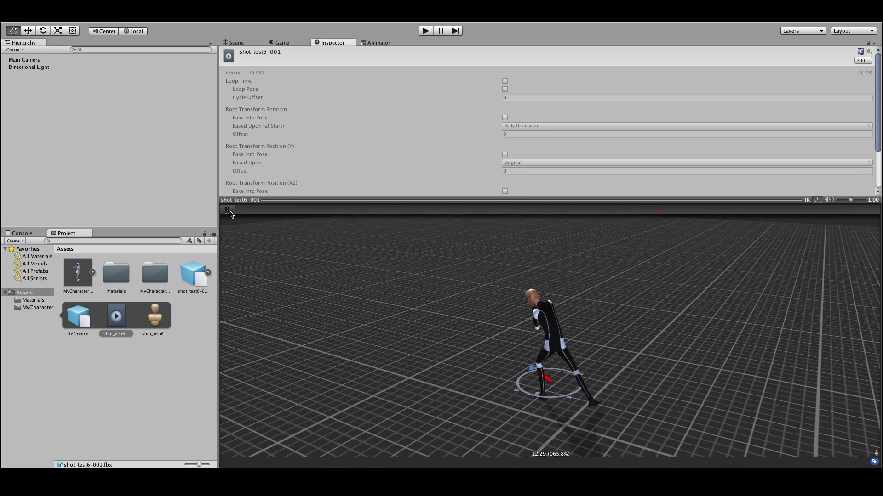
pyautogui.click(228, 210)
pyautogui.moveTo(700, 325); pyautogui.dragTo(354, 342)
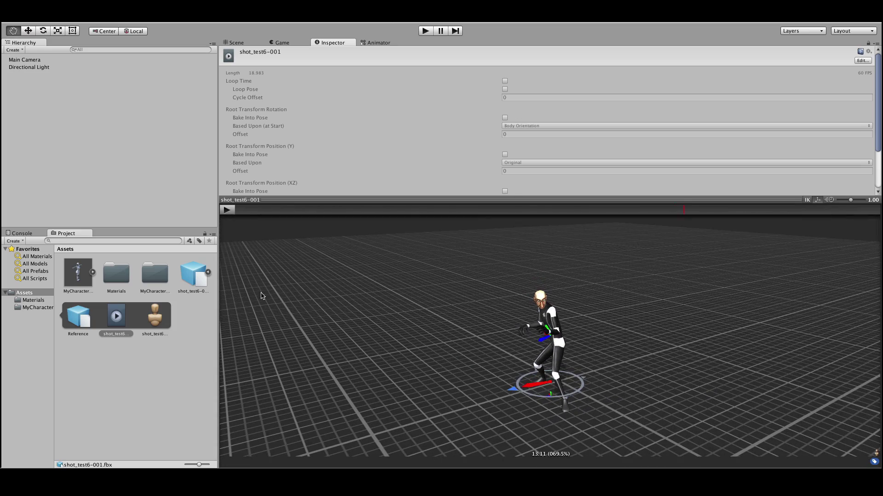
pyautogui.moveTo(77, 274); pyautogui.dragTo(548, 344)
# Play the clip preview on the robot girl from the start, orbiting it, and pause at 16:43.
pyautogui.moveTo(606, 406); pyautogui.dragTo(710, 384)
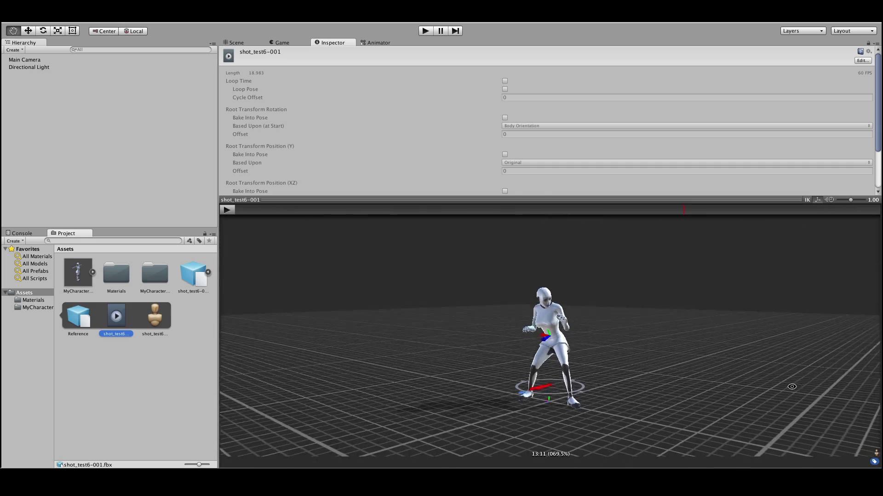
pyautogui.moveTo(791, 387); pyautogui.dragTo(790, 401)
pyautogui.click(239, 212)
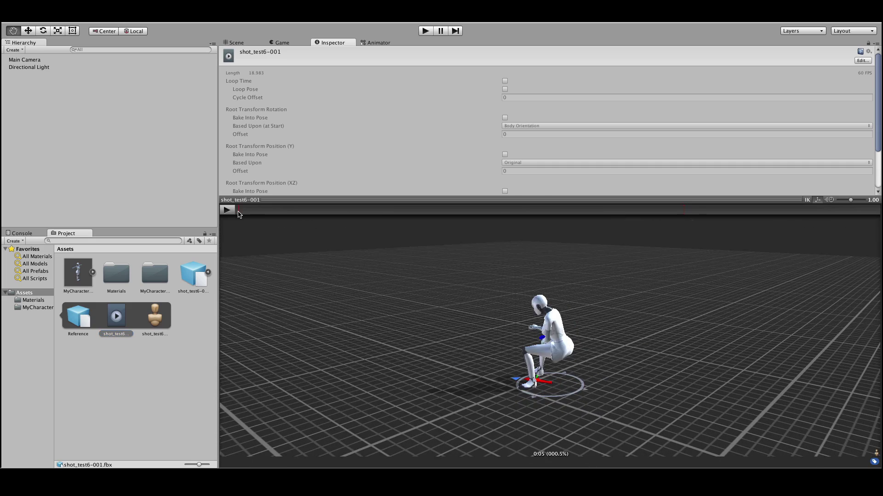
pyautogui.click(227, 212)
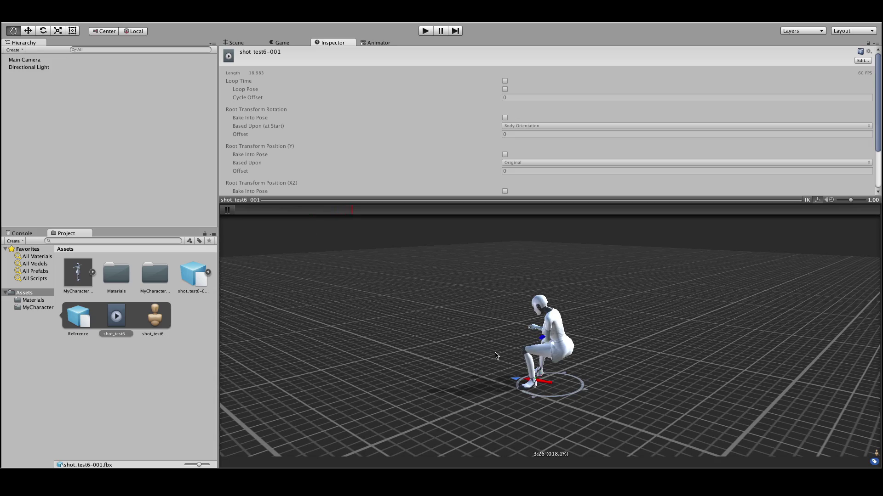
pyautogui.moveTo(467, 364); pyautogui.dragTo(586, 378)
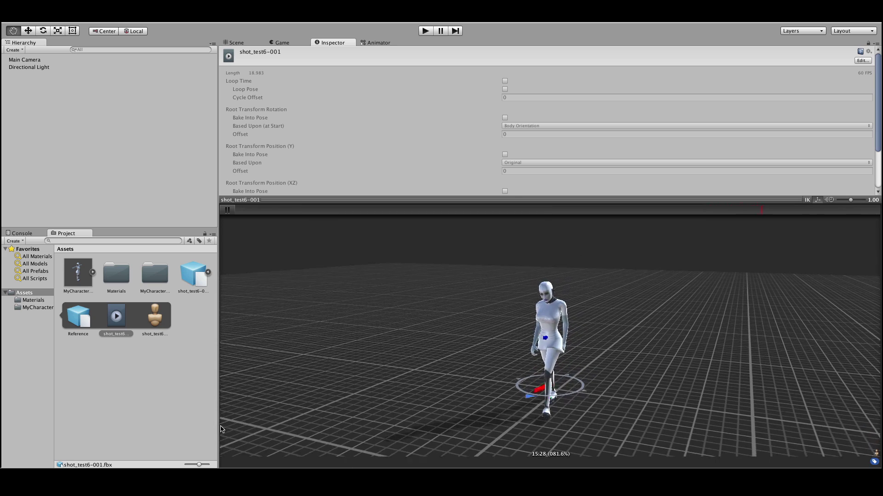
pyautogui.click(228, 211)
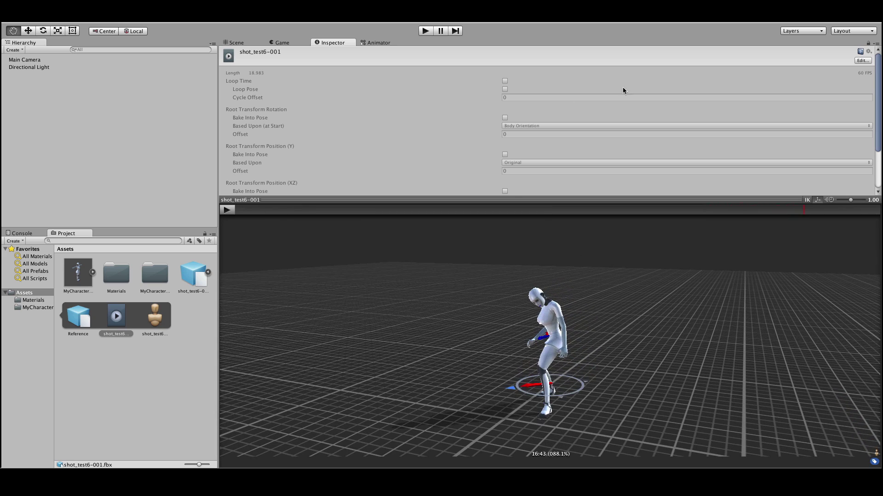
pyautogui.click(861, 61)
# Trim the shot_test6-001 clip by moving its Start marker to frame 705 and End marker to 775.
pyautogui.click(561, 74)
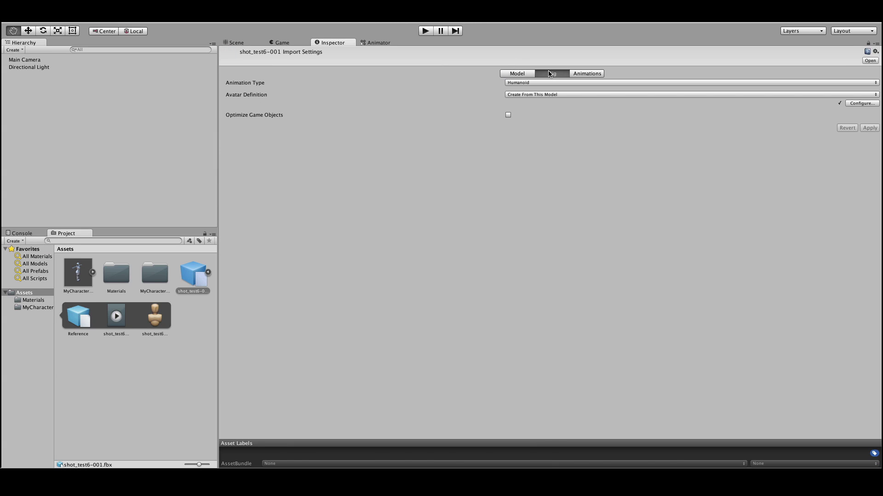
pyautogui.click(583, 72)
pyautogui.moveTo(876, 79); pyautogui.dragTo(266, 123)
pyautogui.moveTo(228, 92); pyautogui.dragTo(624, 108)
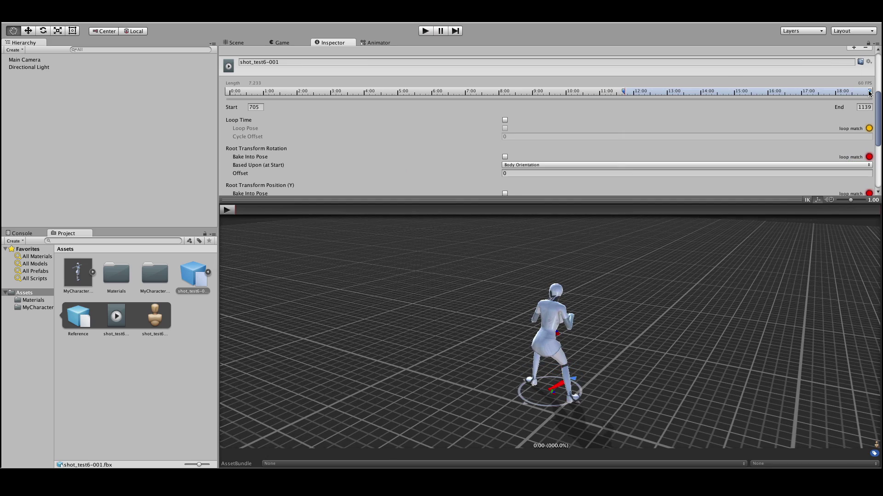
pyautogui.moveTo(870, 93)
pyautogui.mouseDown()
pyautogui.moveTo(654, 95)
pyautogui.moveTo(665, 95)
pyautogui.mouseUp()
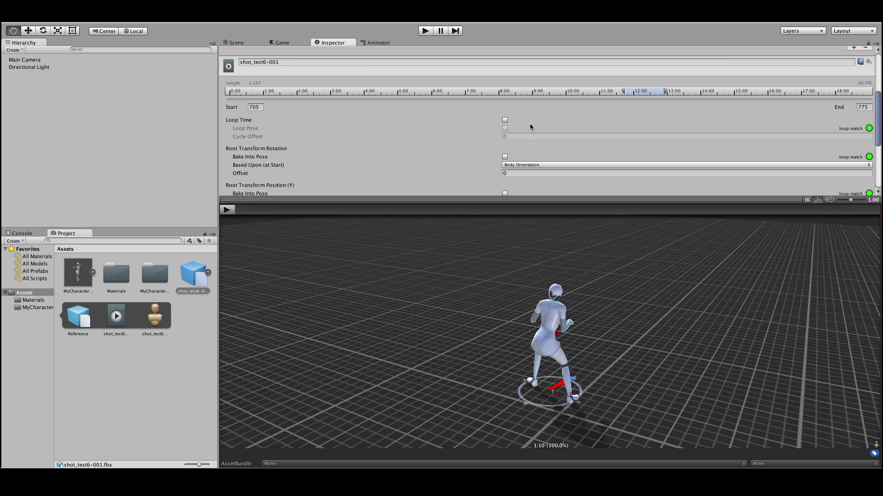
# Turn on Loop Time for shot_test6-001, play the preview and view the looping robot girl from several angles.
pyautogui.click(504, 120)
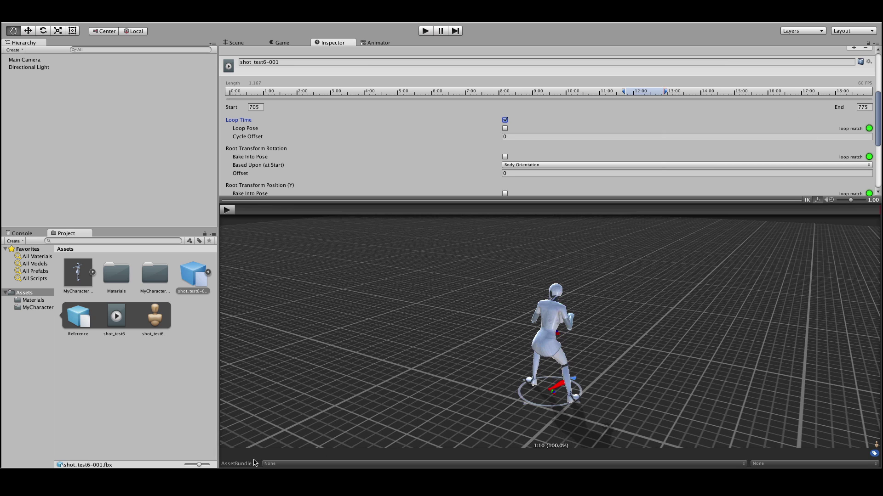
pyautogui.click(224, 211)
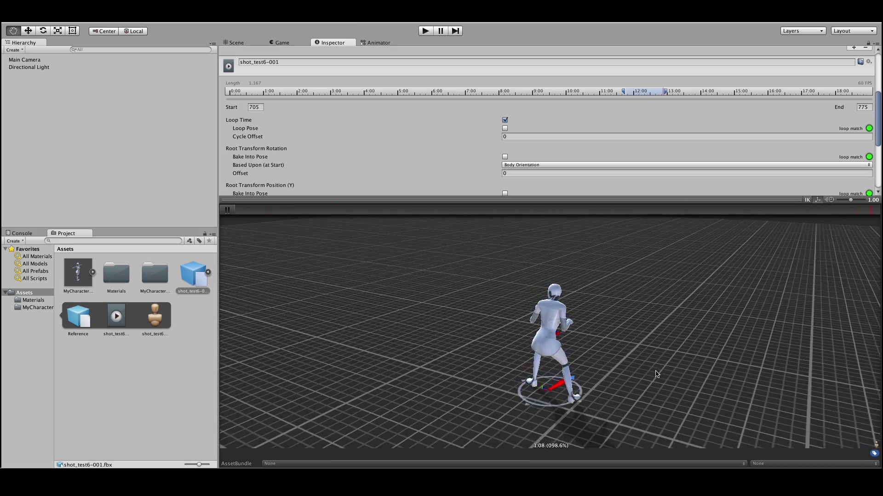
pyautogui.moveTo(377, 299); pyautogui.dragTo(380, 345)
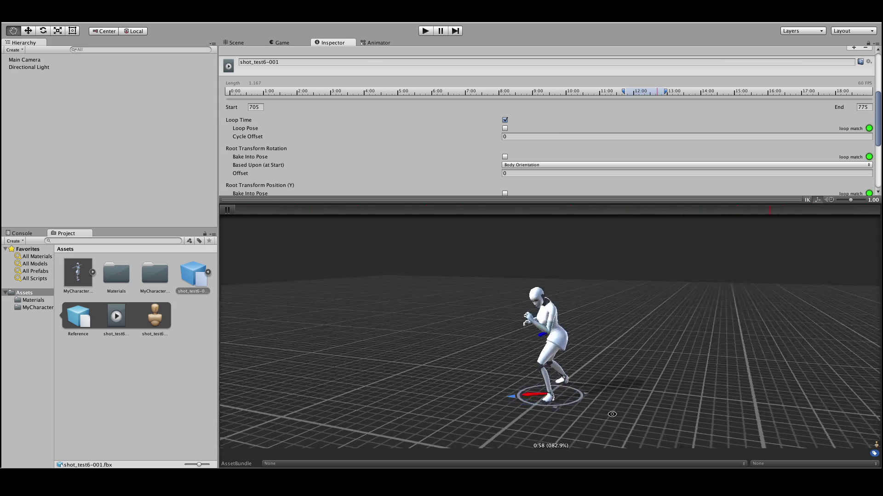
pyautogui.moveTo(612, 414); pyautogui.dragTo(645, 417)
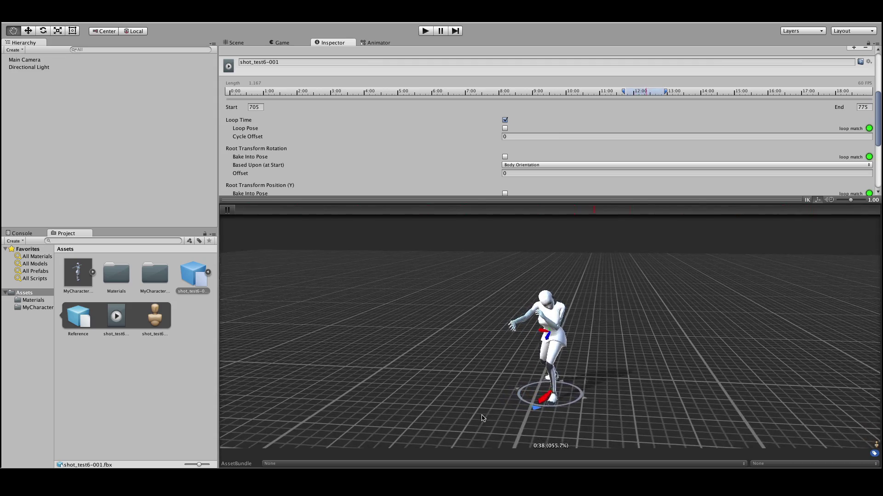
pyautogui.moveTo(482, 415)
pyautogui.mouseDown()
pyautogui.moveTo(597, 417)
pyautogui.moveTo(479, 413)
pyautogui.mouseUp()
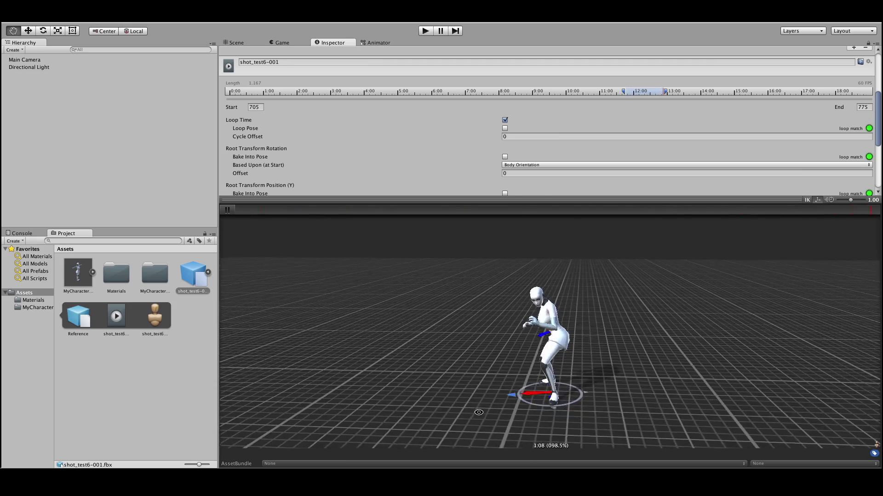
pyautogui.moveTo(650, 414); pyautogui.dragTo(363, 403)
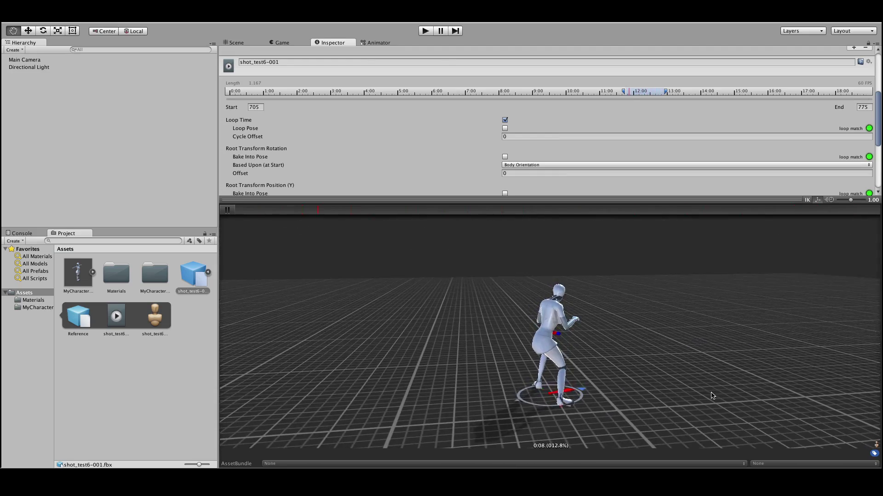
pyautogui.moveTo(712, 397); pyautogui.dragTo(488, 379)
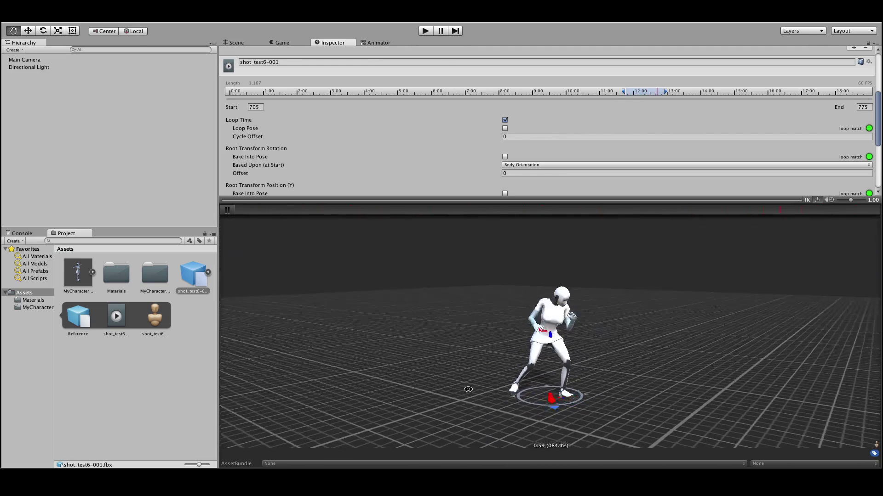